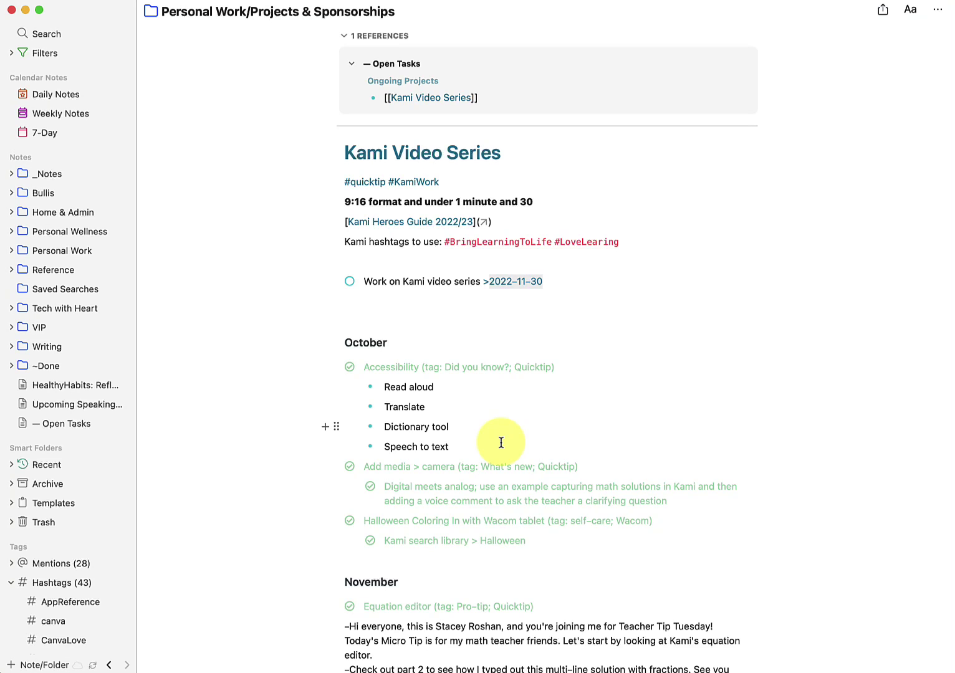
Reveal the inline-code markers around #BringLearningToLife and #LoveLearing on the hashtags line.
scroll(501, 442, up, 1)
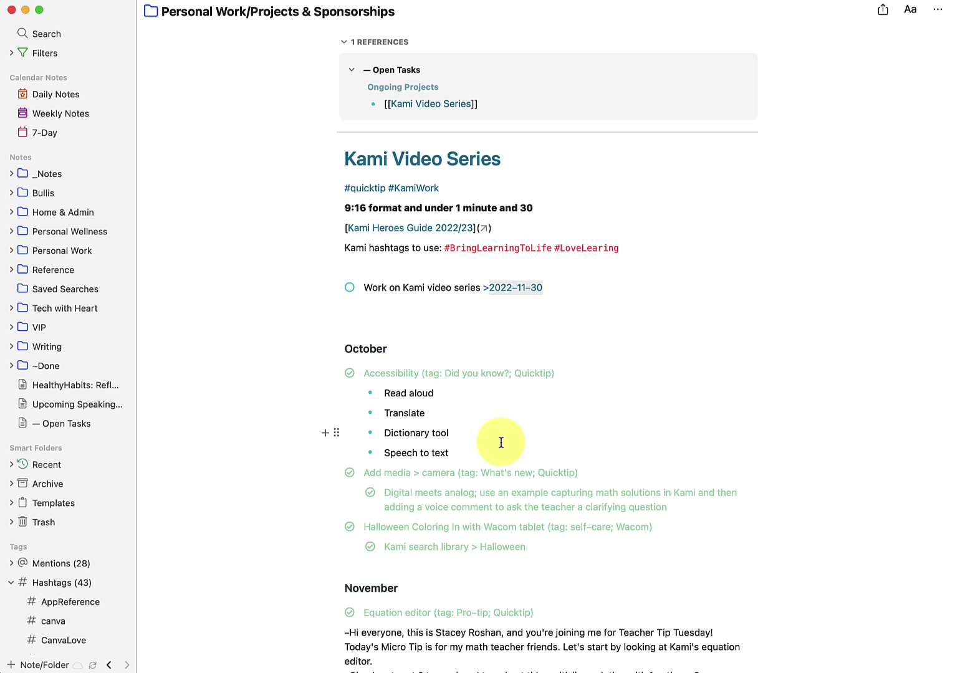
scroll(493, 399, down, 1)
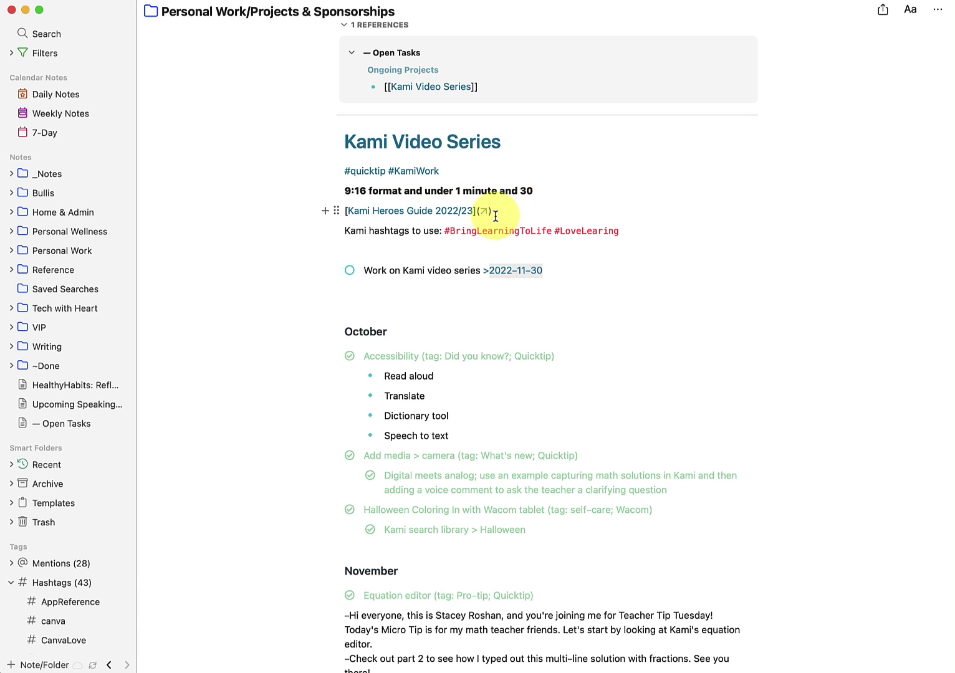
click(465, 230)
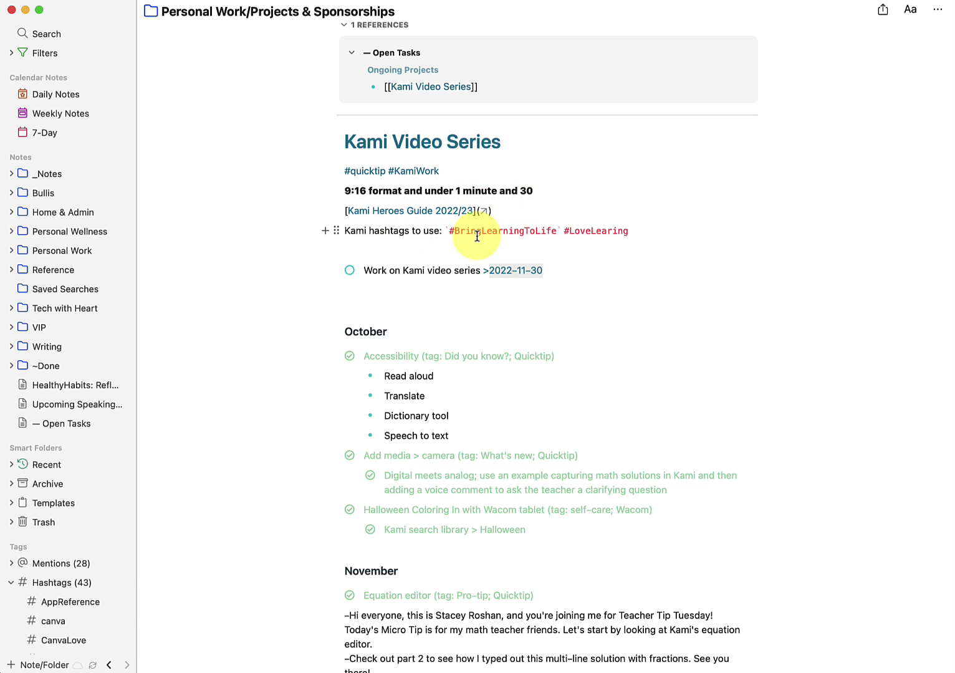
click(601, 235)
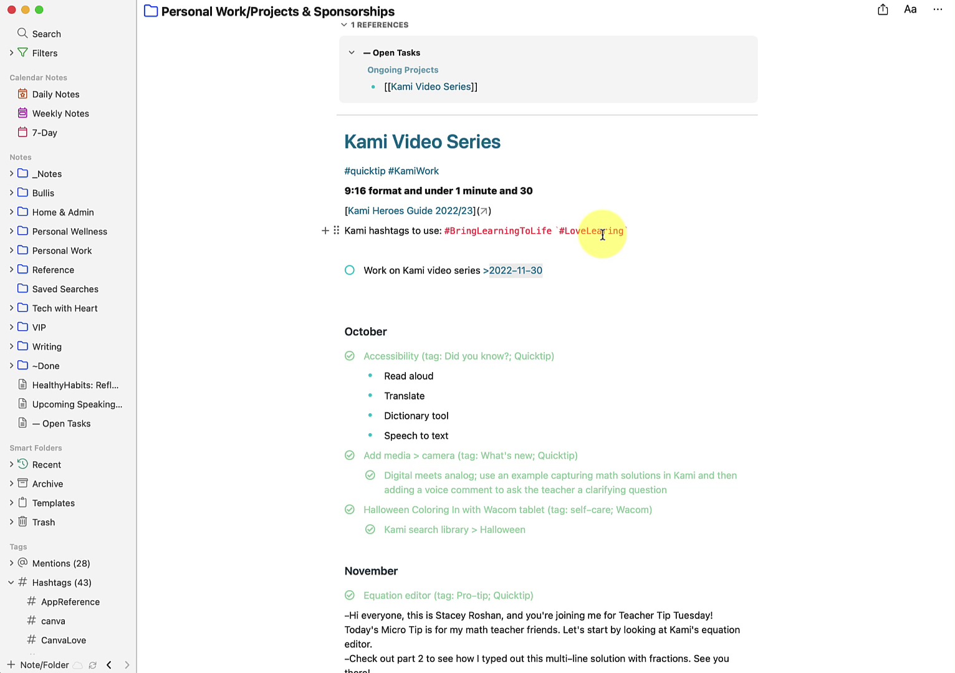
click(504, 230)
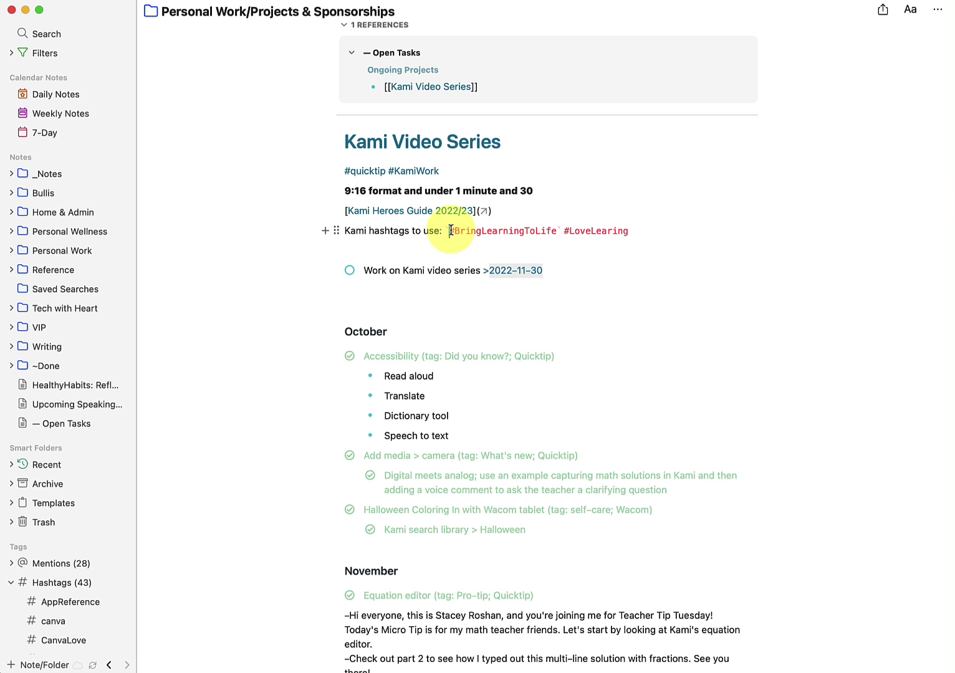
click(449, 231)
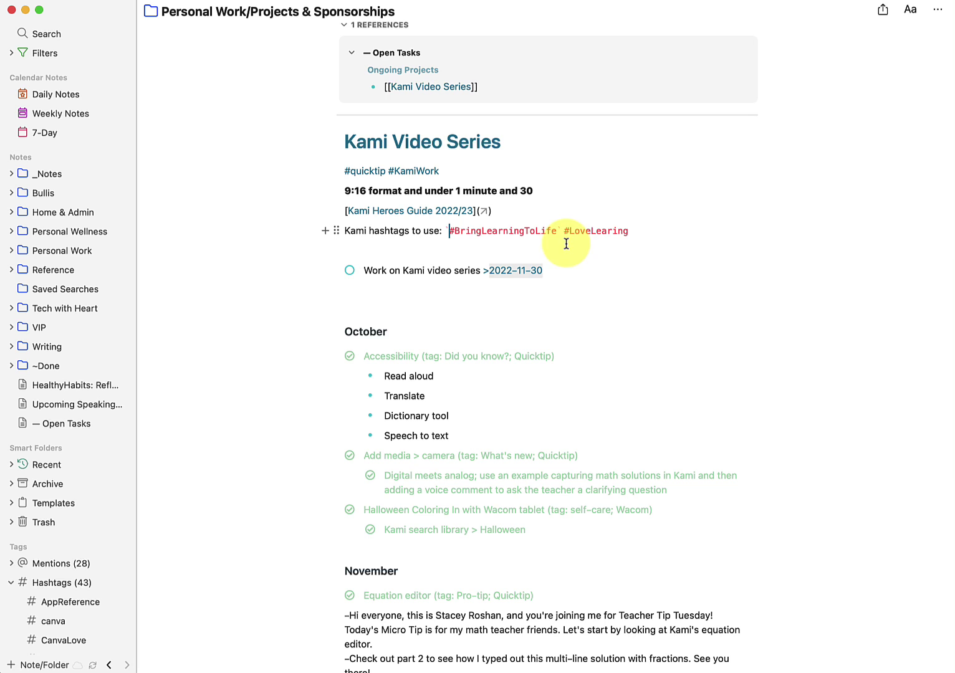
click(655, 231)
Wrap #LoveLearing in backticks so it shows as inline code.
key(Return)
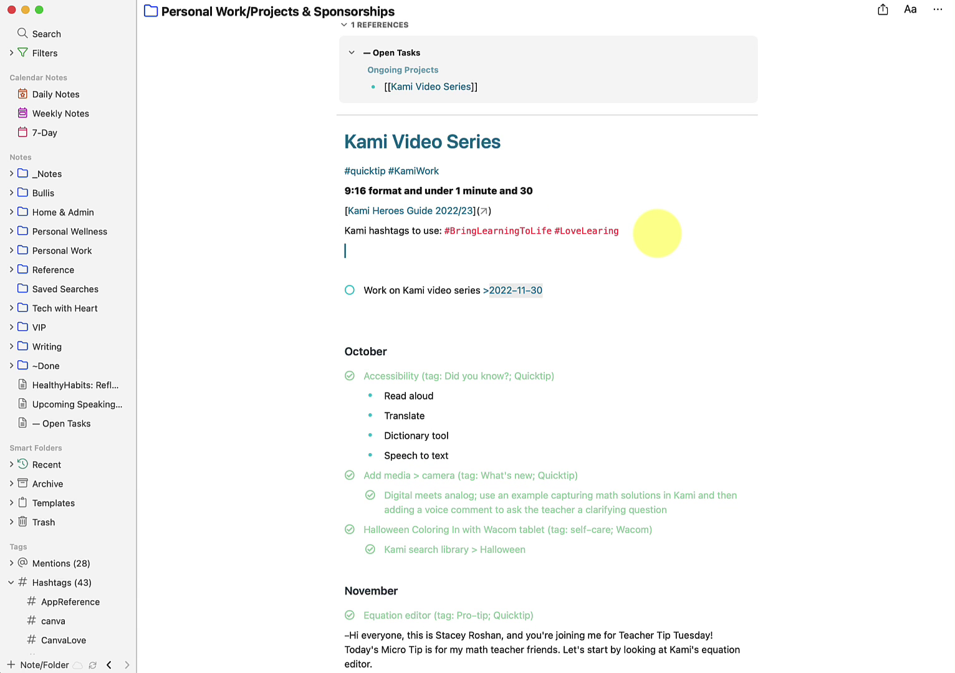
text(`)
text(code)
text(`)
key(BackSpace)
key(BackSpace)
key(BackSpace)
key(BackSpace)
key(BackSpace)
key(BackSpace)
key(BackSpace)
double_click(570, 243)
text(`)
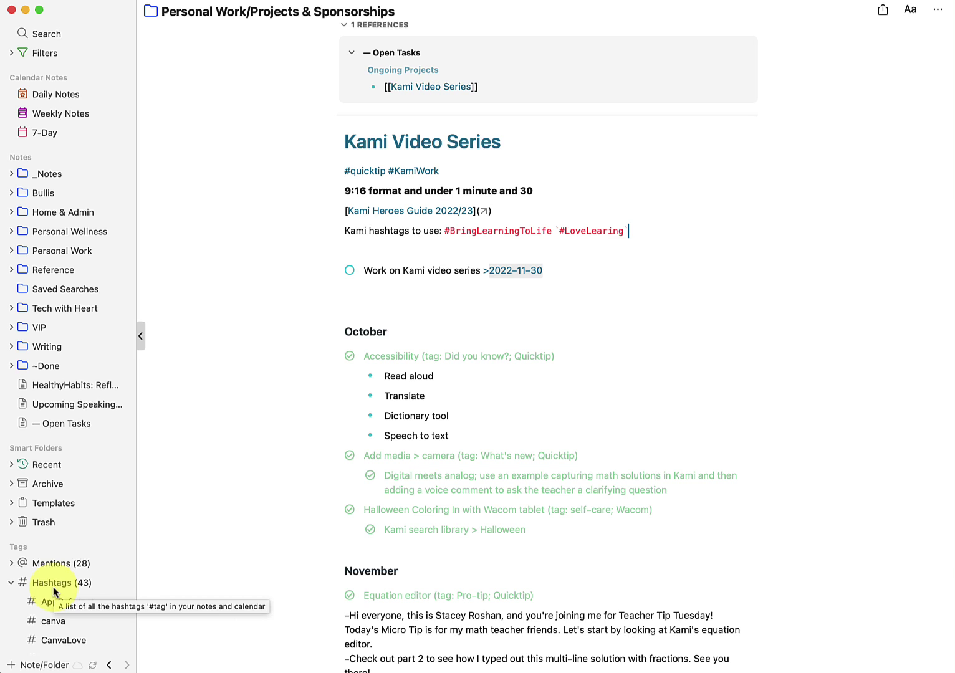
click(361, 271)
key(Up)
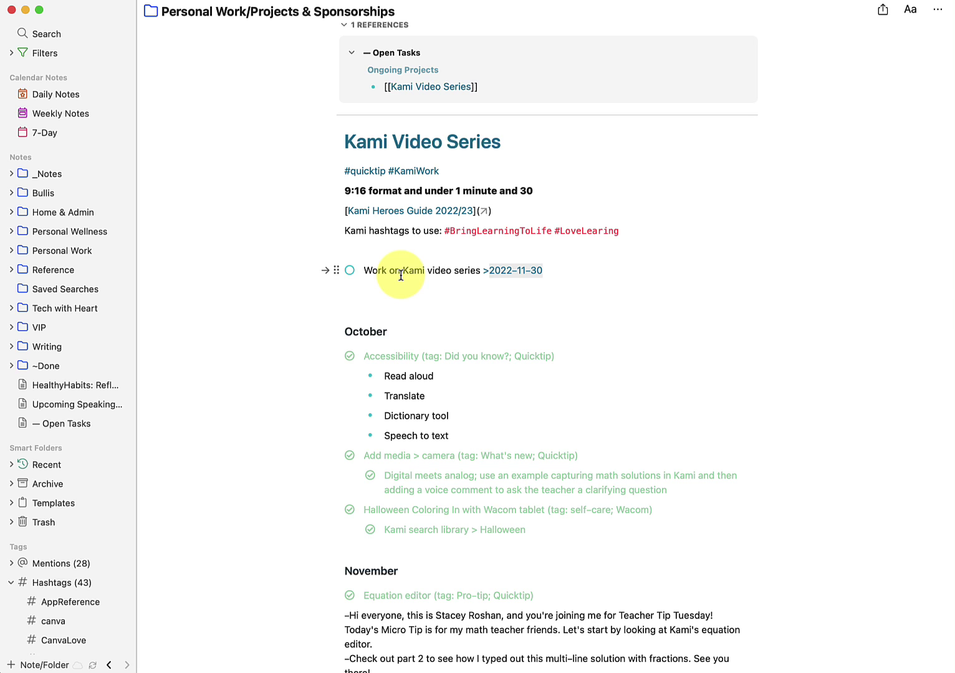
key(Down)
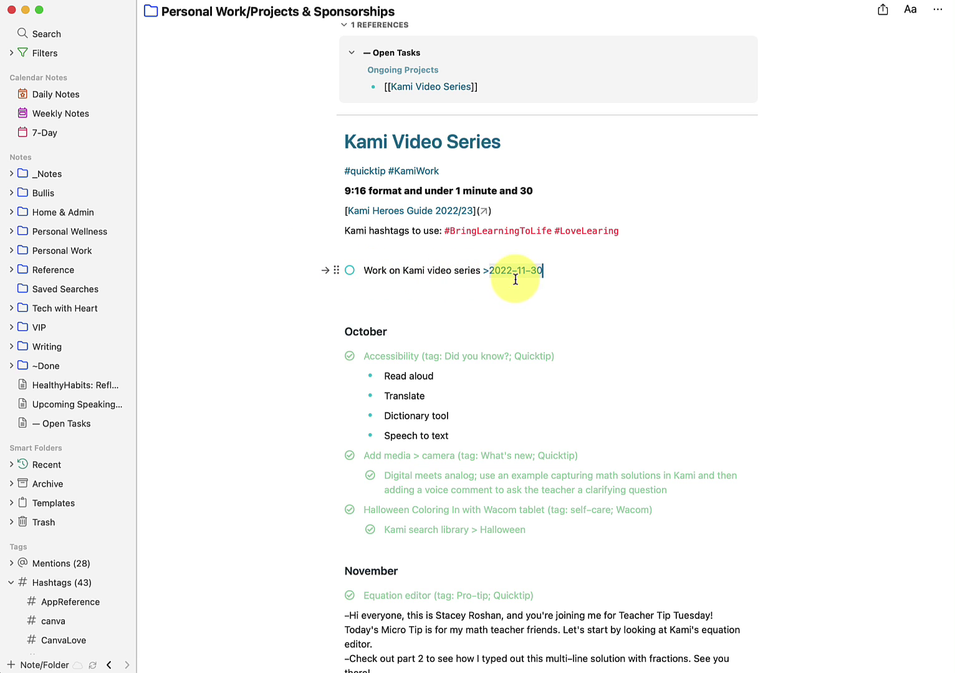
triple_click(548, 270)
click(395, 275)
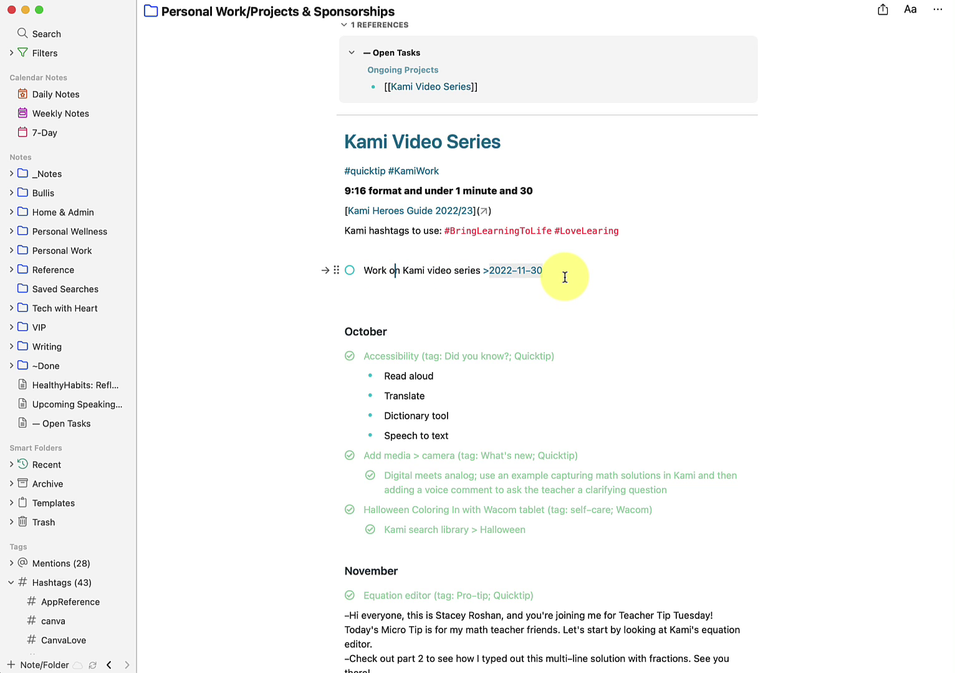
scroll(564, 277, up, 1)
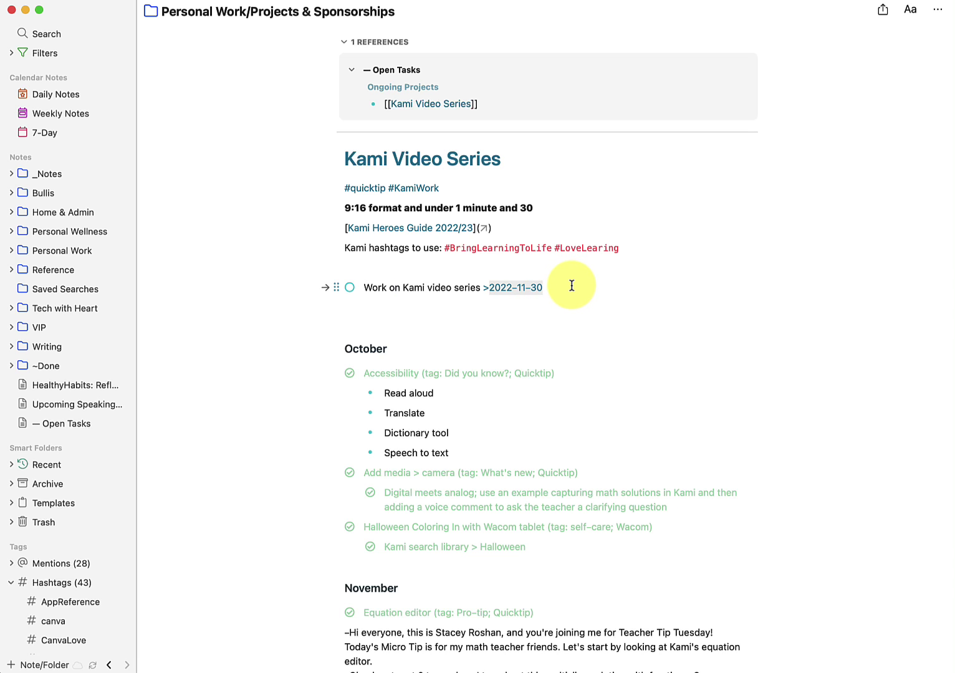
click(572, 285)
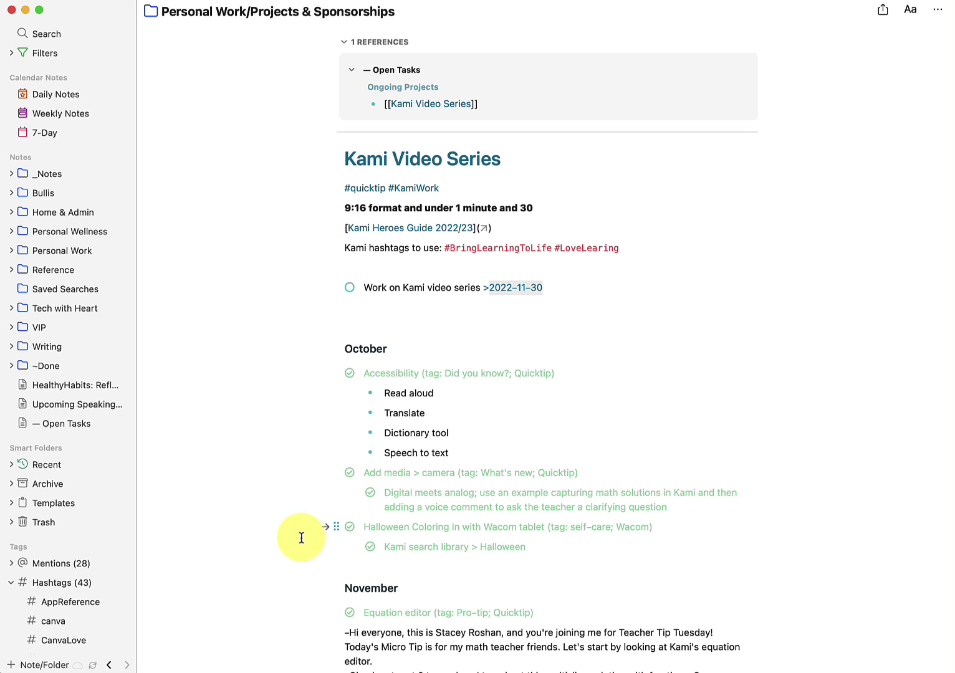
Add two 'Work on Kami video series' tasks dated >2022-10-30 and >2022-09-30 above the existing task.
scroll(447, 551, down, 5)
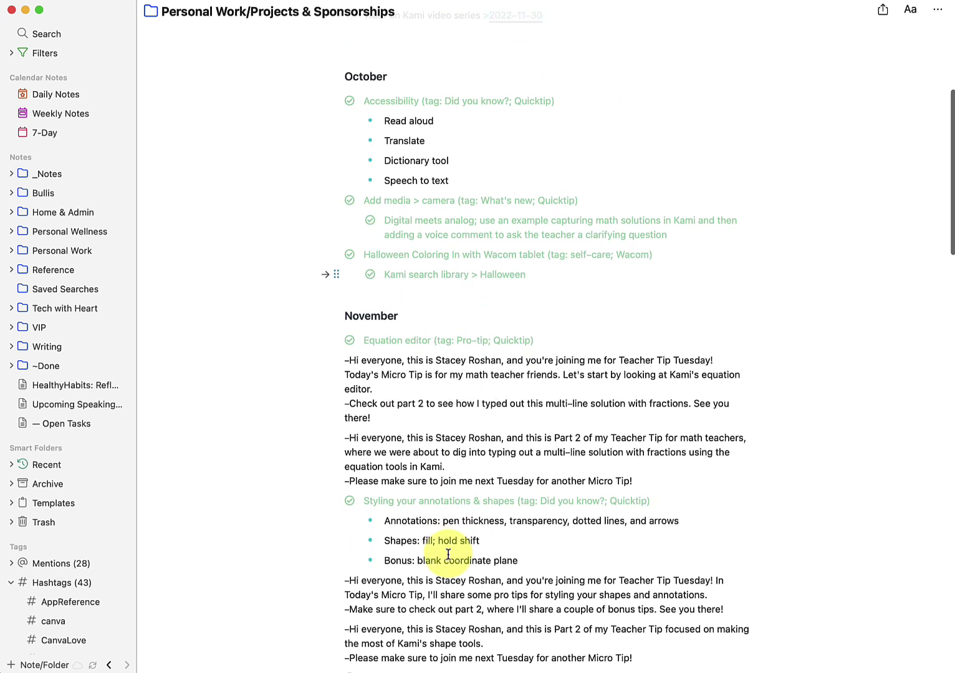
scroll(411, 548, up, 5)
click(364, 288)
key(Return)
text(Work on Kami video series >2022-10-30)
key(super+Left)
key(Return)
text(Work on Kami video series >2022-)
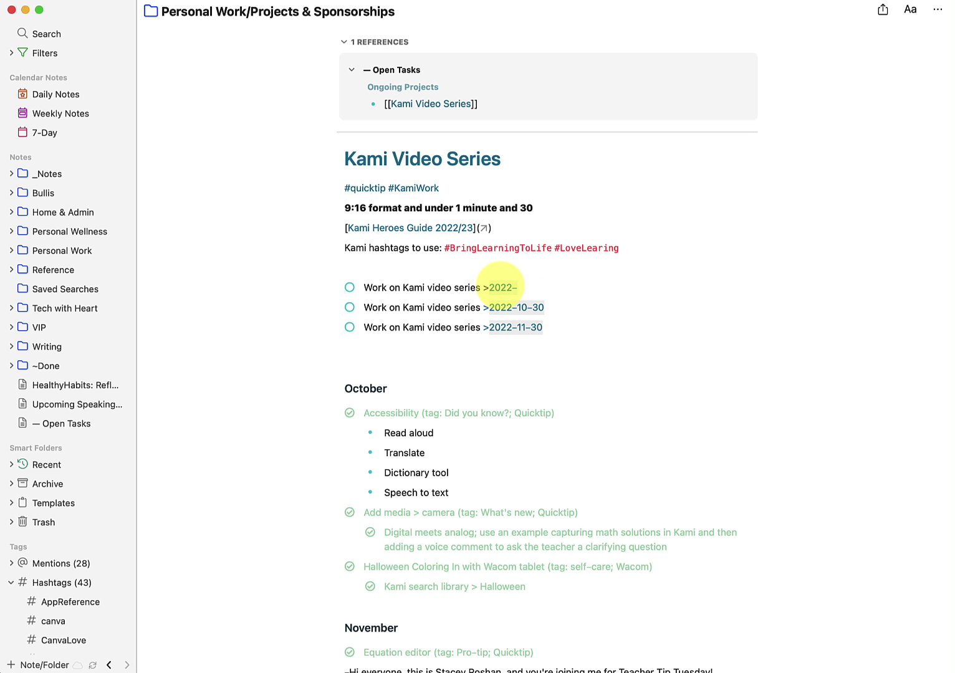
text(09-30)
Check off the 2022-09-30 and 2022-10-30 tasks, then delete both.
click(349, 287)
click(350, 307)
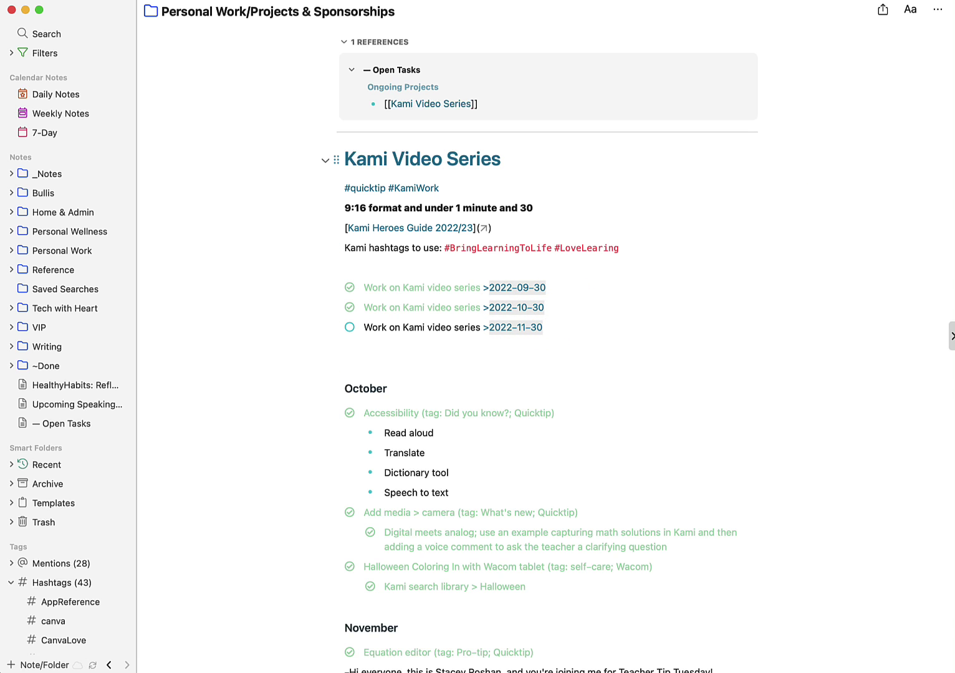
drag(558, 309, 308, 295)
key(BackSpace)
Change the remaining task's due date from 2022-11-30 to 2022-12-30.
key(BackSpace)
key(Left)
key(Left)
key(Left)
key(Left)
key(BackSpace)
text(2)
key(Escape)
key(Down)
scroll(393, 315, down, 2)
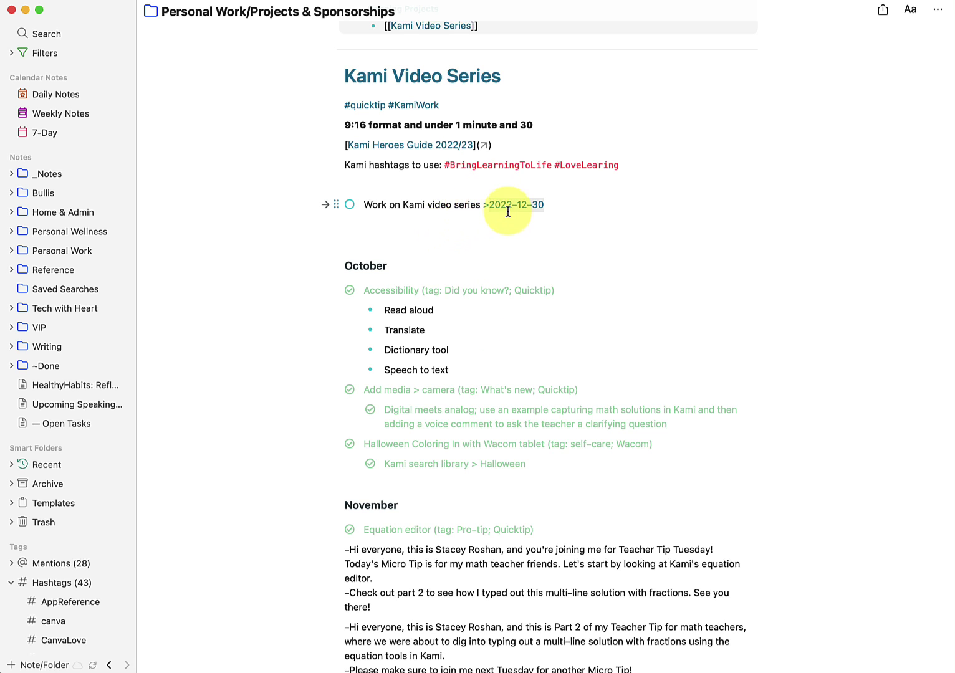
scroll(421, 314, up, 3)
click(326, 325)
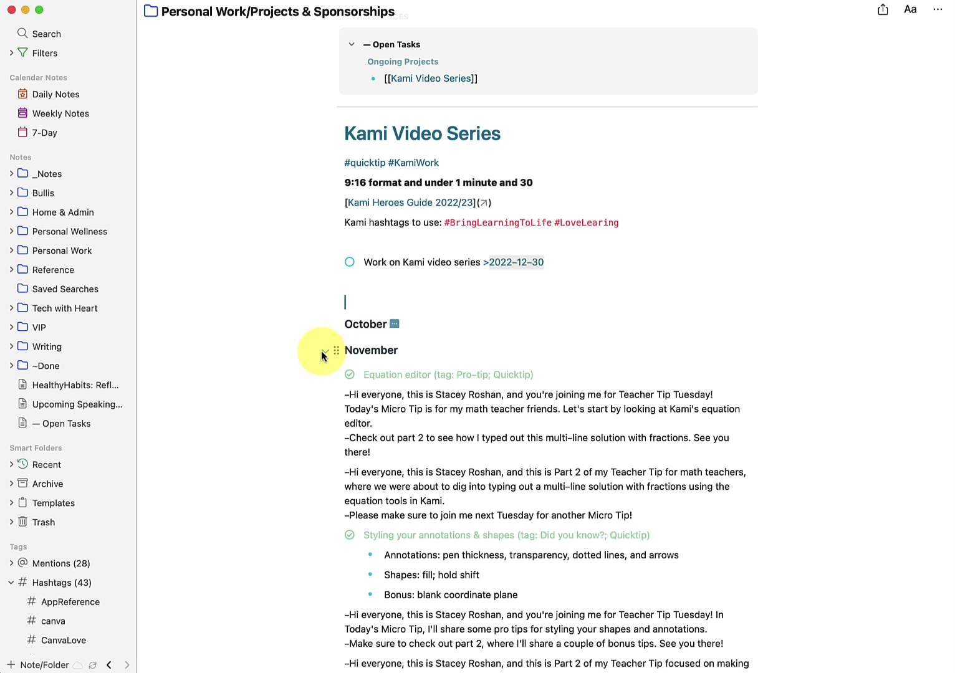
click(321, 350)
click(325, 377)
click(322, 378)
click(320, 349)
click(327, 325)
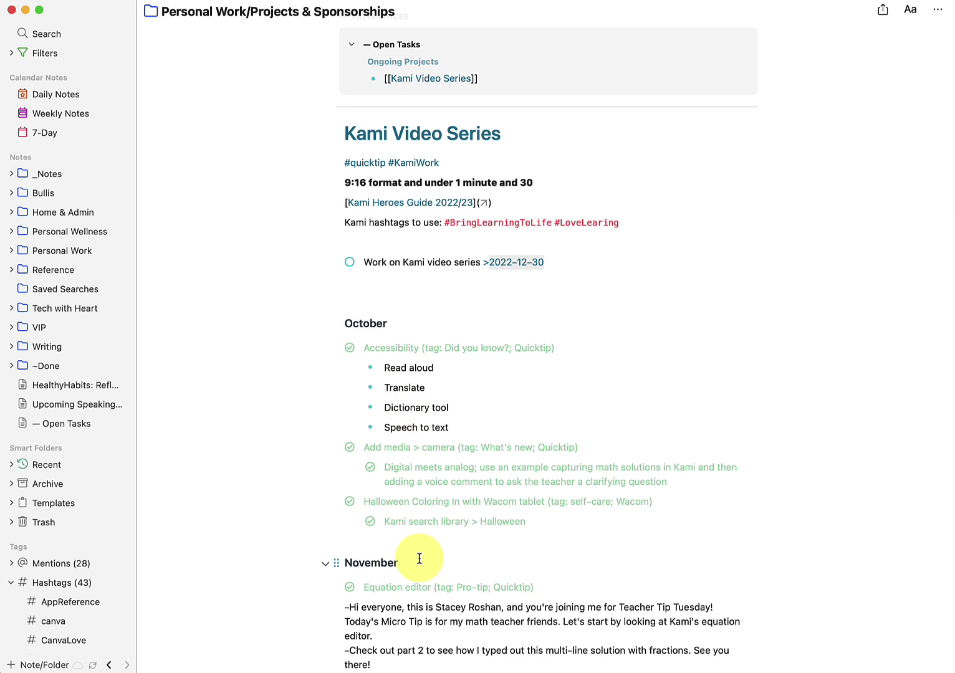
scroll(420, 559, up, 1)
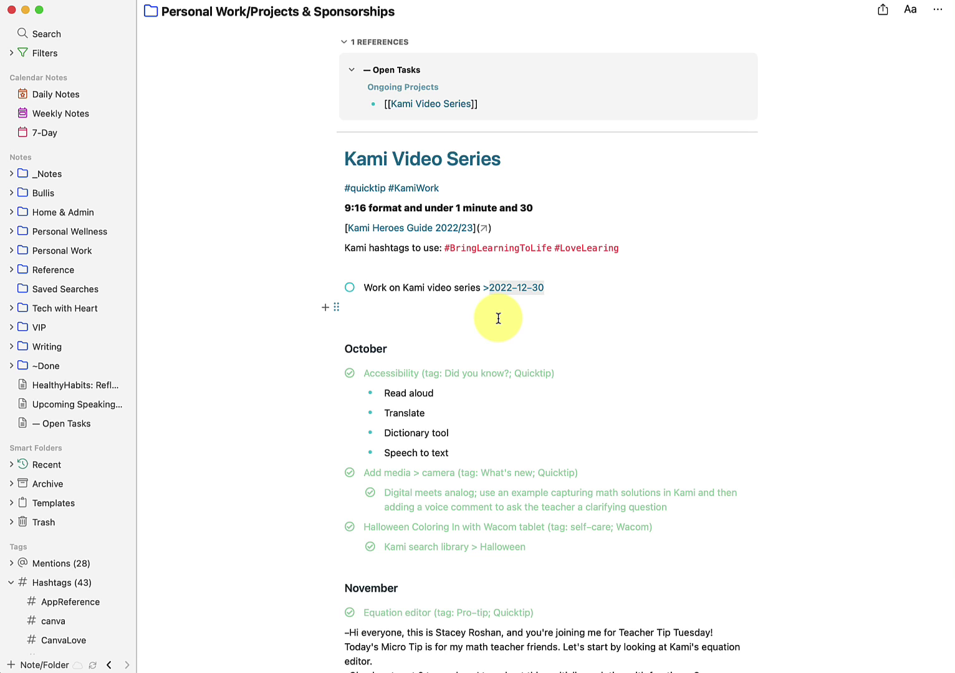
click(498, 318)
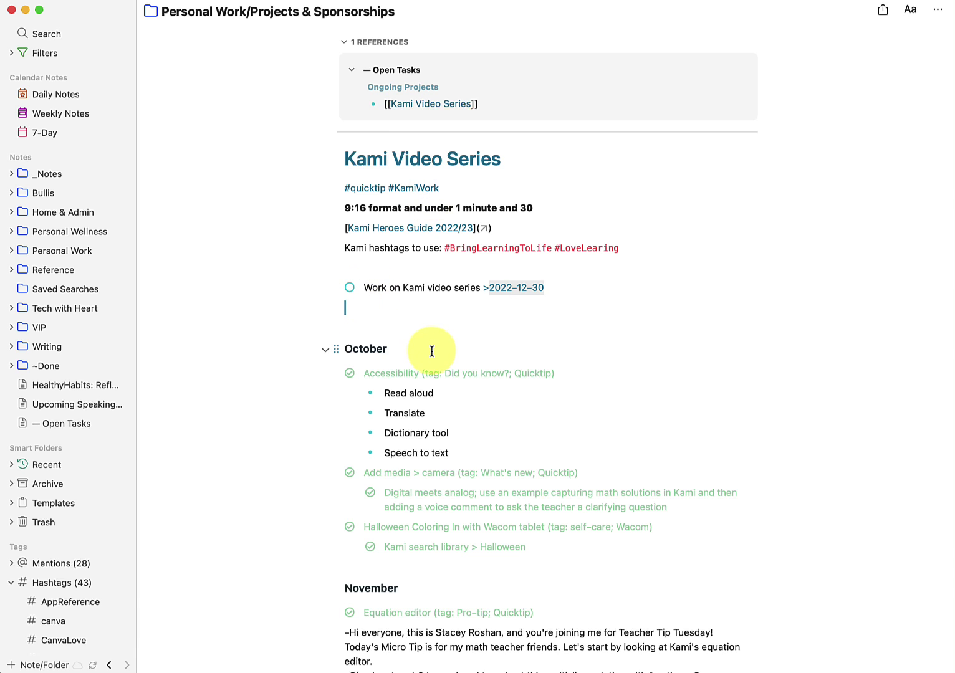
scroll(431, 351, down, 1)
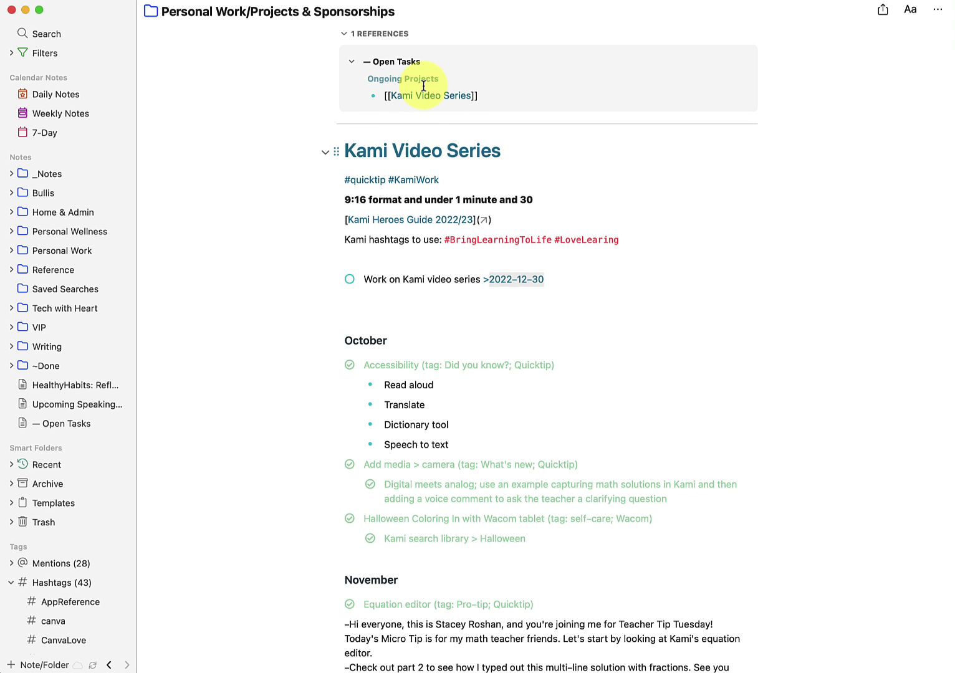
scroll(423, 85, up, 1)
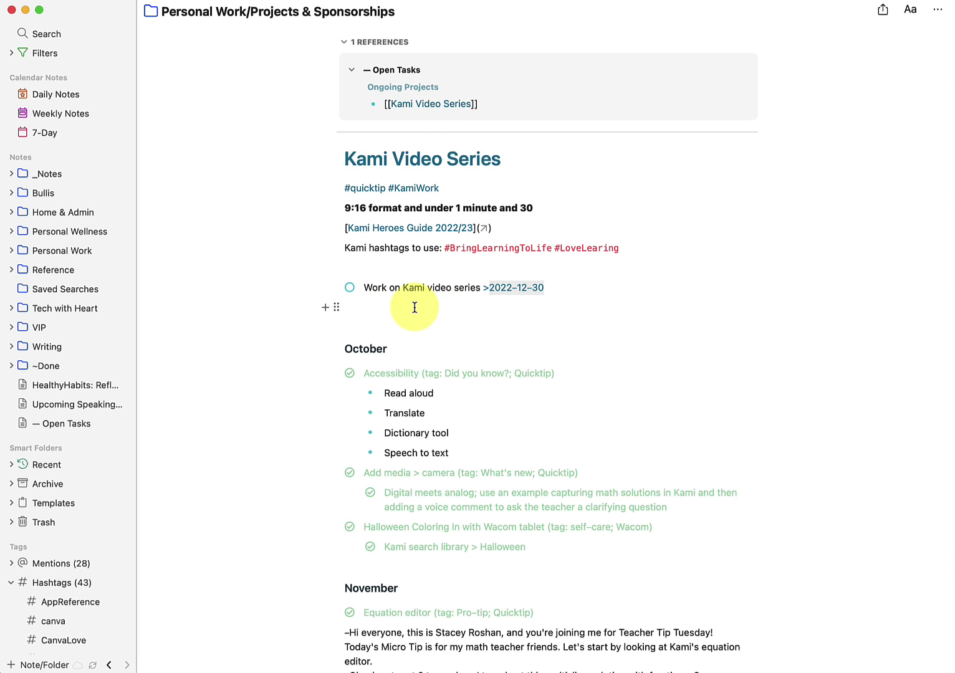
Edit the Kami video task's month so its date reads 2022-11-30 instead of 2022-12-30.
drag(569, 291, 331, 284)
click(502, 323)
click(559, 291)
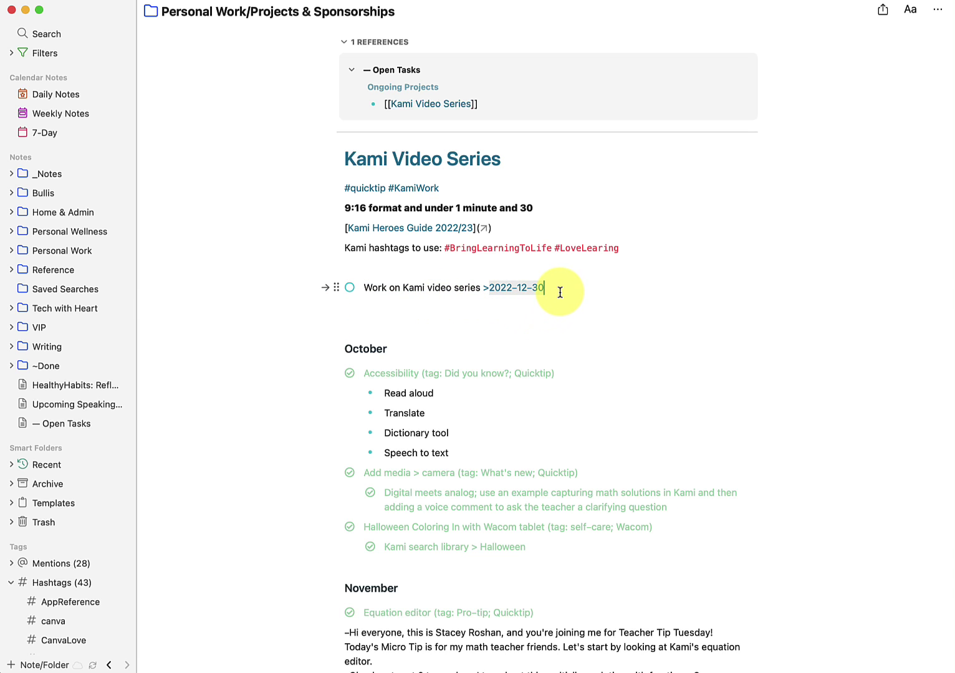
key(Left)
key(Left)
key(Left)
key(BackSpace)
text(1)
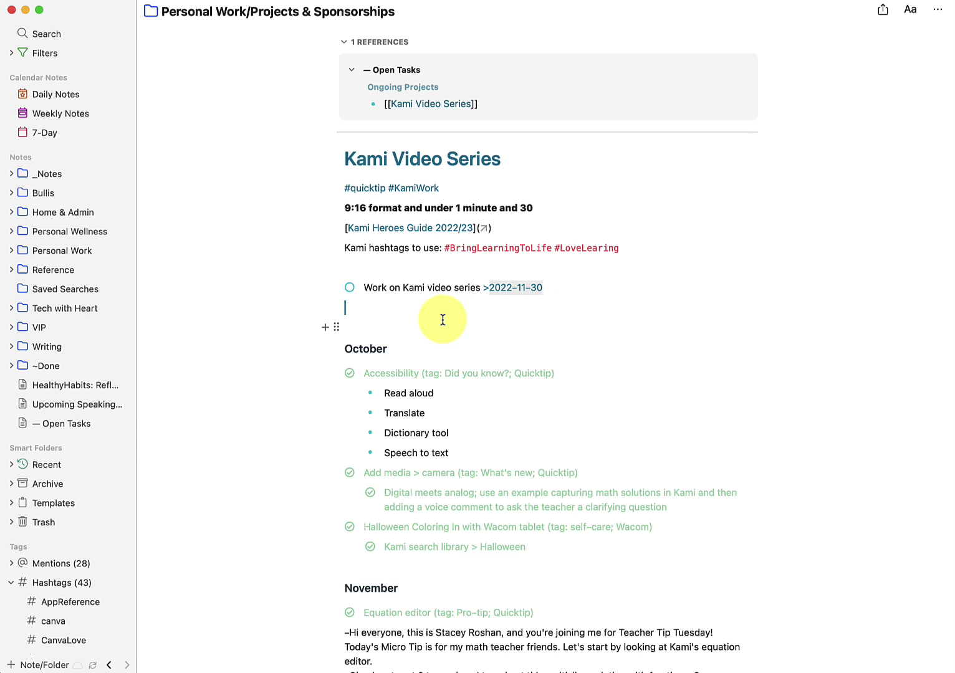